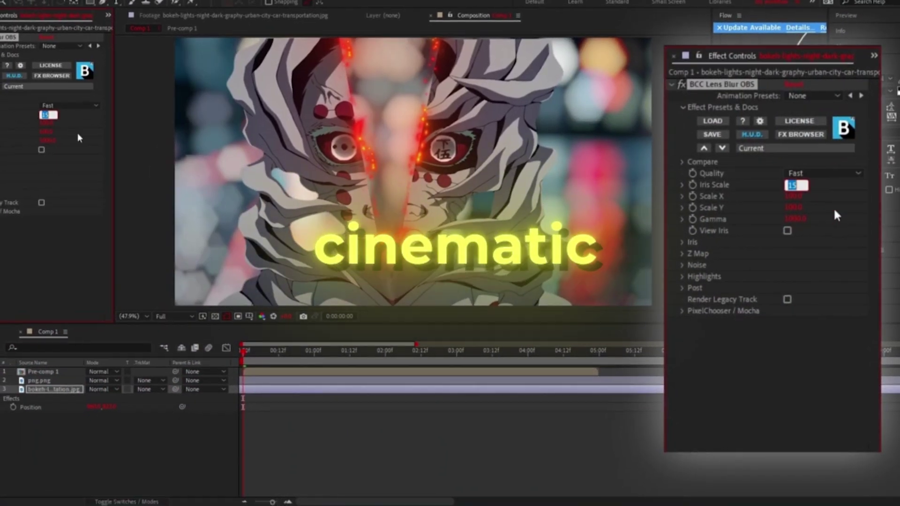
Commit the new Iris Scale value on BCC Lens Blur OBS to rebalance the bokeh.
key(Return)
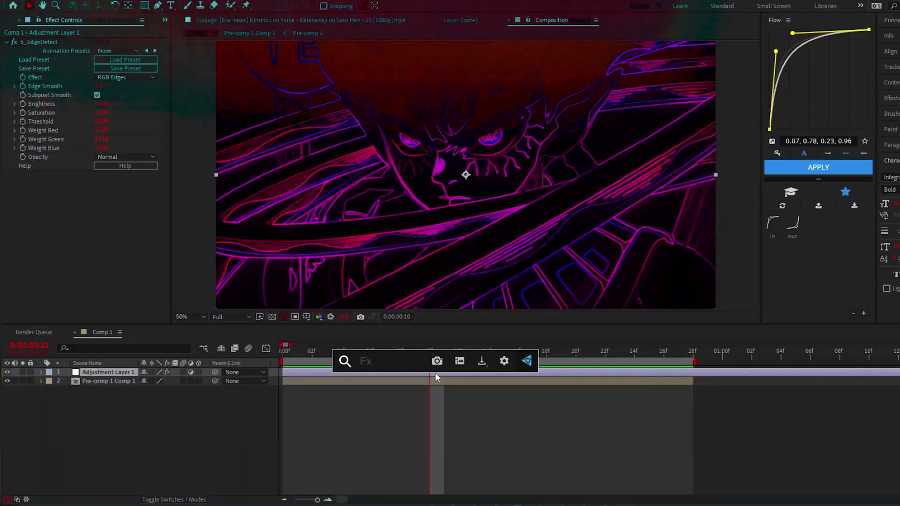
Scrub the Deep Glow Exposure upward to make the magenta edge outlines blaze.
drag(114, 151, 124, 159)
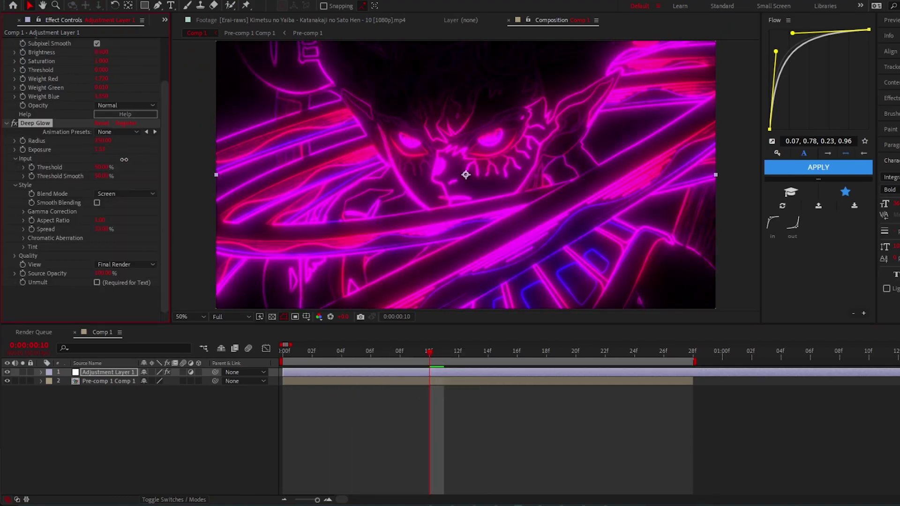